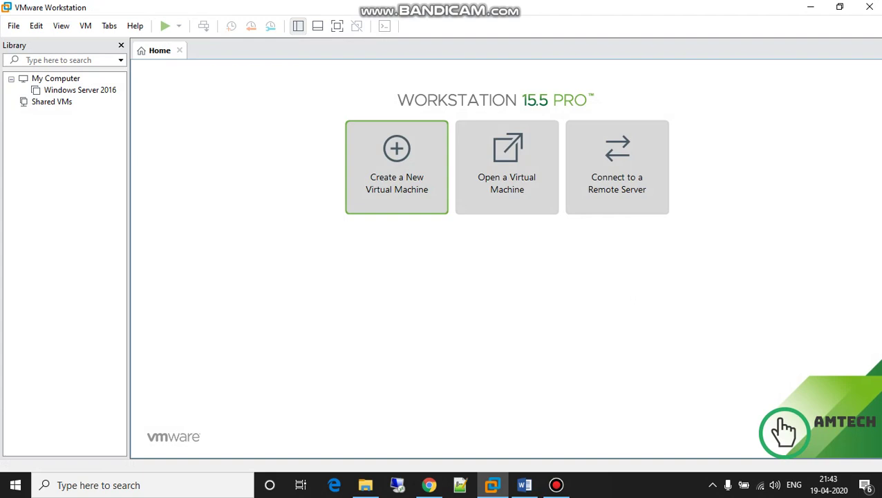
# Start a new virtual machine with Typical configuration, the operating system installed later, and Microsoft Windows, Windows 7 x64 as guest.
pyautogui.click(397, 166)
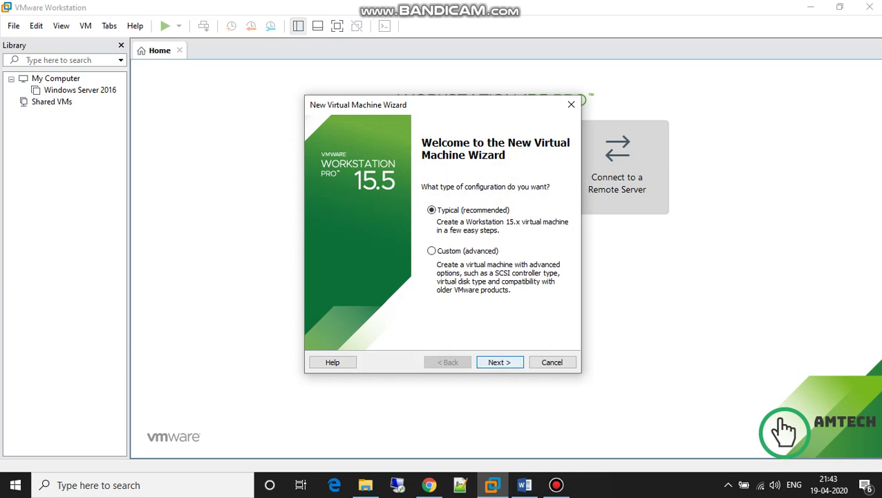
pyautogui.press('Return')
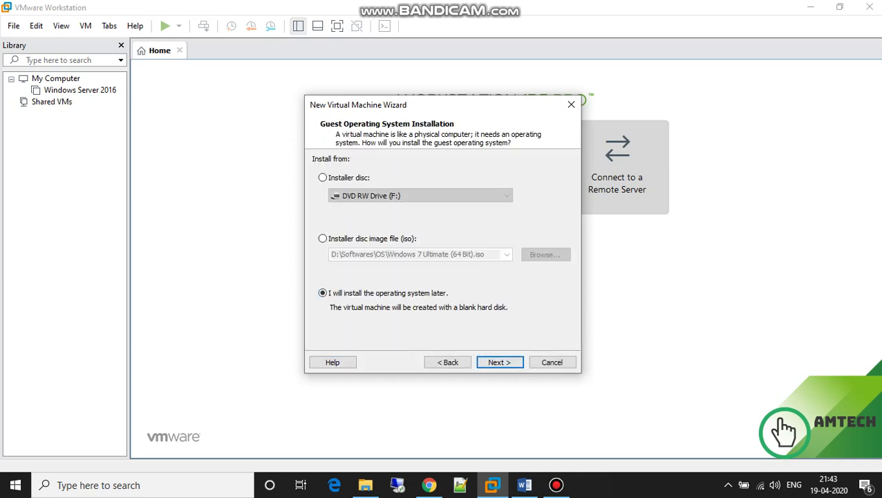
pyautogui.press('Return')
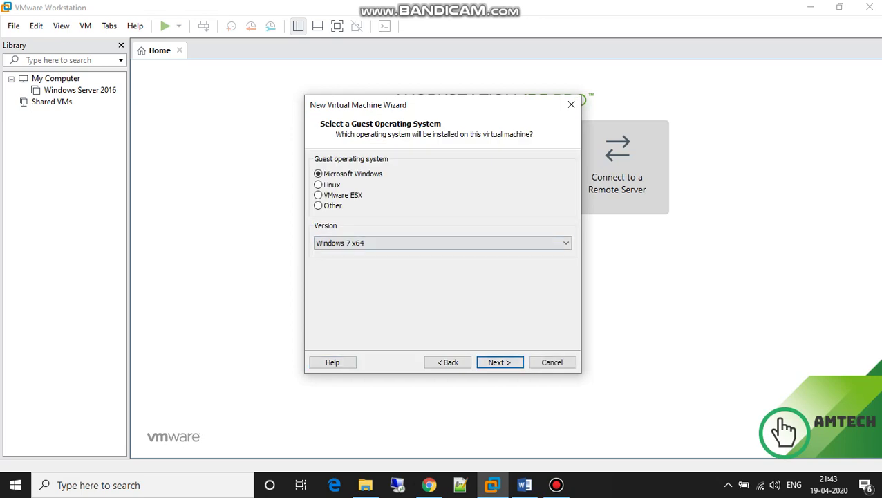
pyautogui.press('Return')
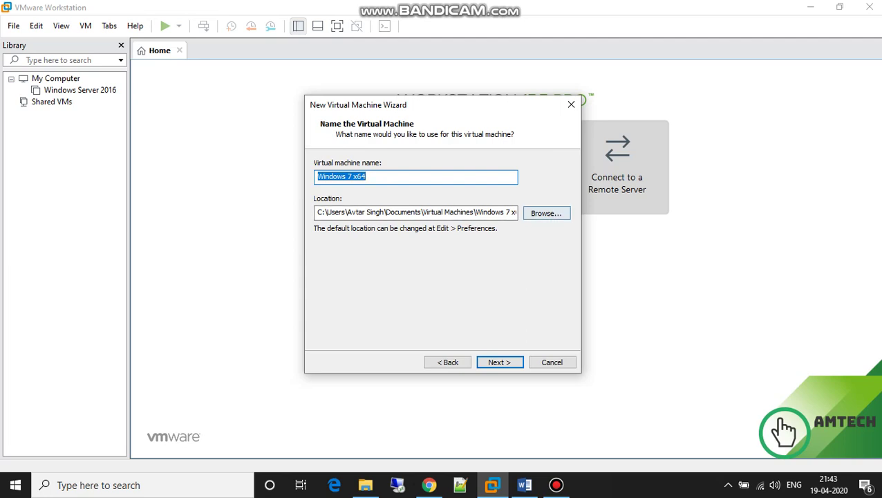
# Set the virtual machine's location to D:\VM\Win 7 and accept a 60 GB disk split into multiple files.
pyautogui.click(546, 213)
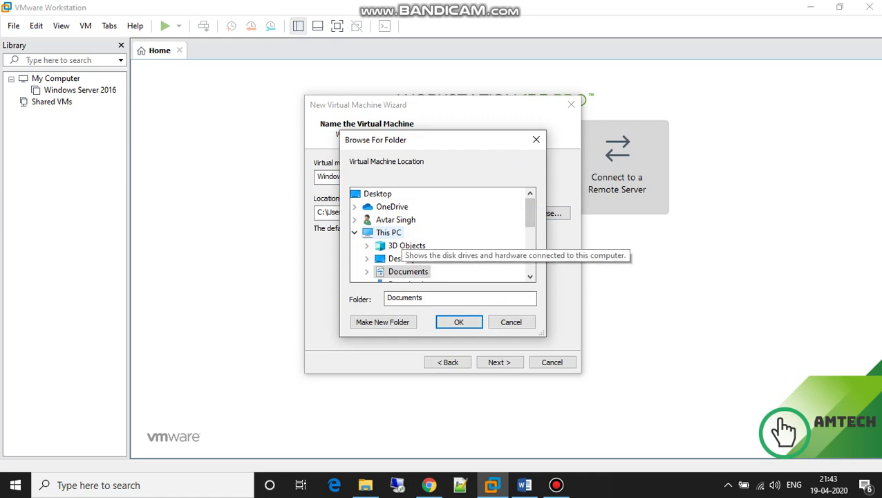
pyautogui.doubleClick(389, 233)
pyautogui.click(388, 232)
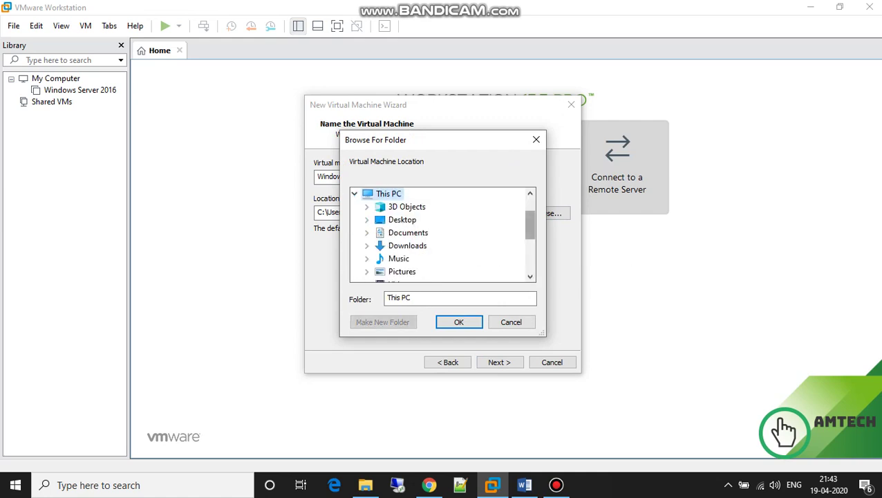
pyautogui.moveTo(530, 225); pyautogui.dragTo(530, 253)
pyautogui.click(367, 219)
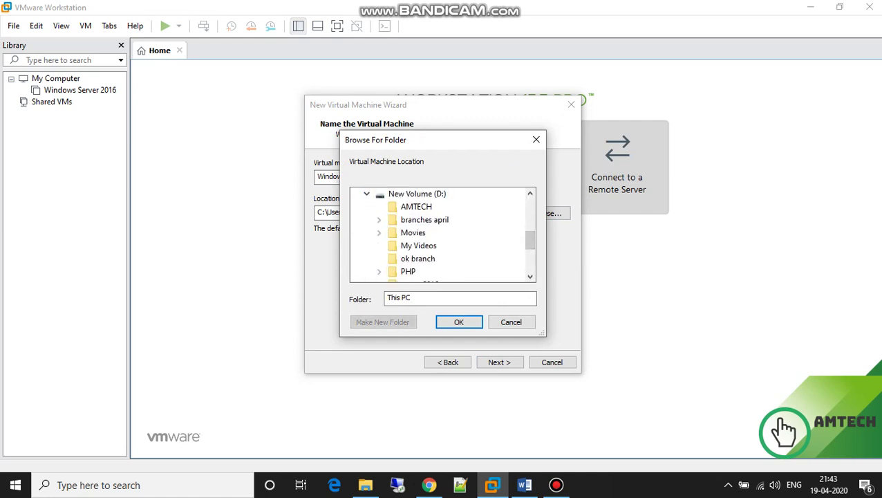
pyautogui.scroll(-2, 408, 247)
pyautogui.click(405, 226)
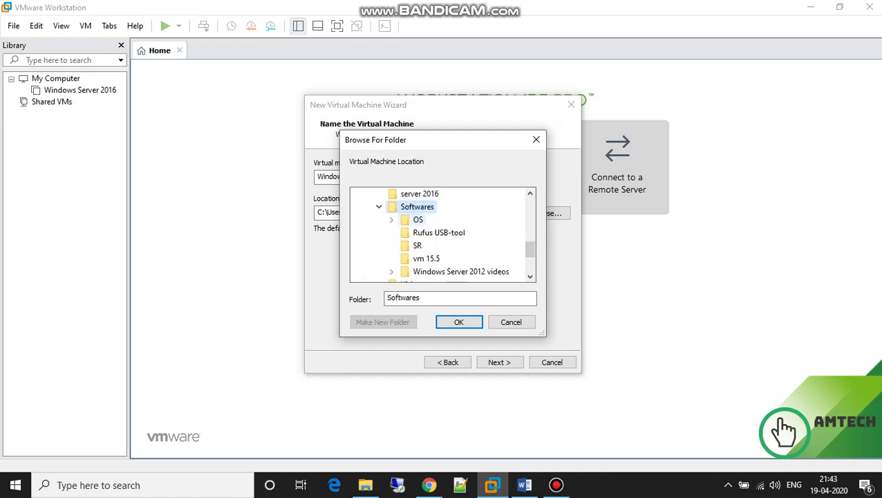
pyautogui.scroll(-1, 415, 227)
pyautogui.scroll(-1, 419, 221)
pyautogui.scroll(1, 418, 228)
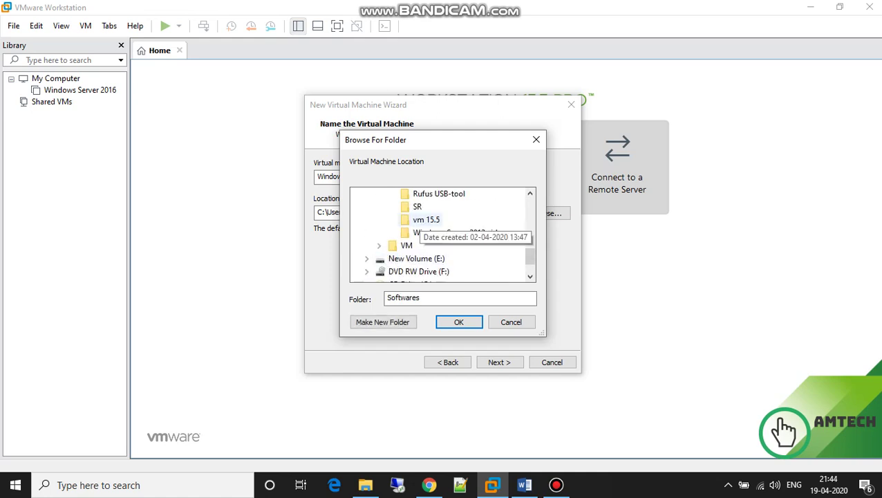
pyautogui.click(379, 245)
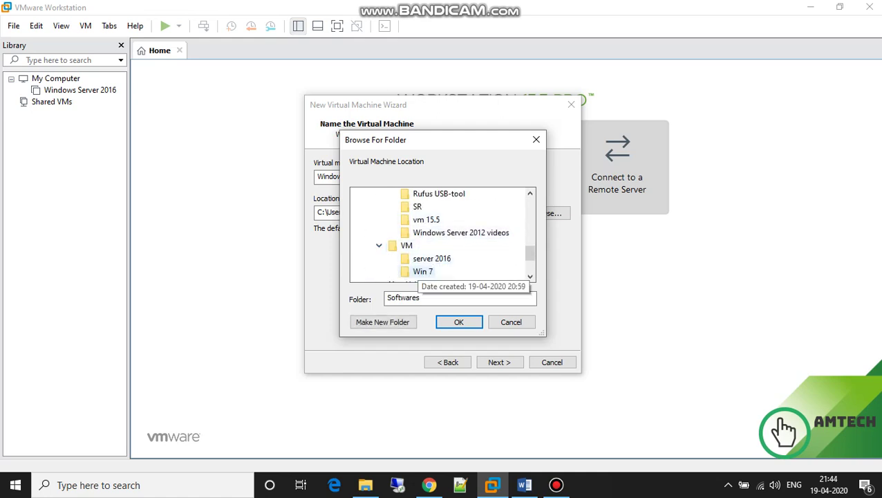
pyautogui.click(423, 272)
pyautogui.click(458, 321)
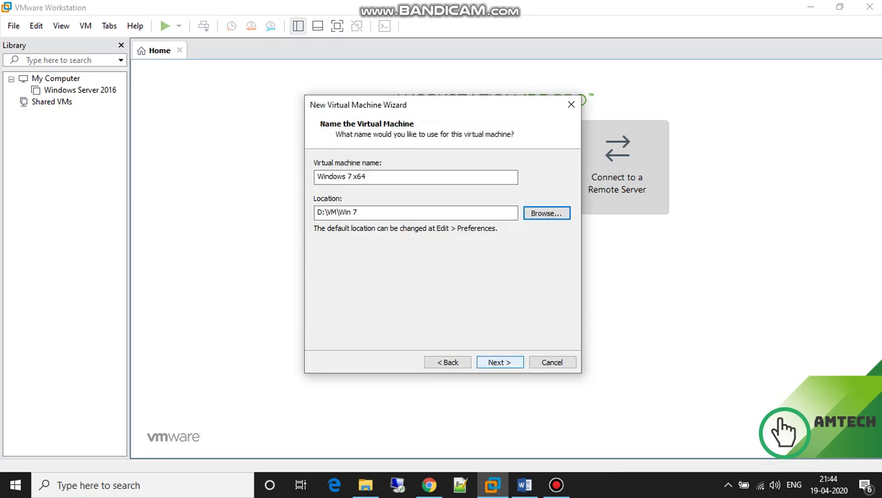
pyautogui.click(500, 362)
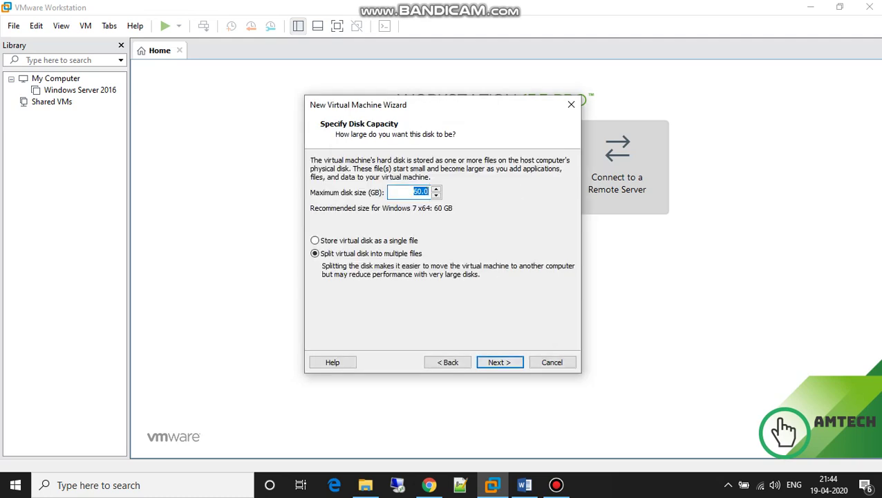
pyautogui.click(500, 362)
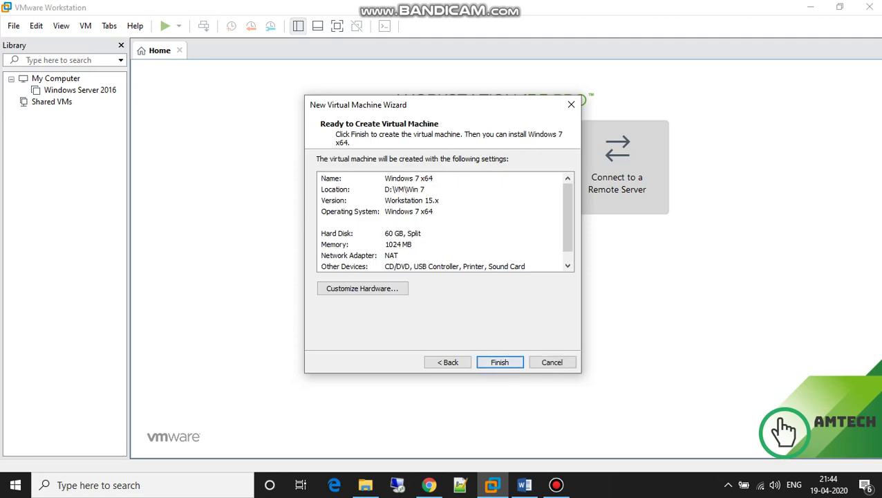
# Customize the hardware so the CD/DVD drive uses the ISO image D:\Softwares\OS\Windows 7 Ultimate (64 Bit).iso.
pyautogui.click(362, 288)
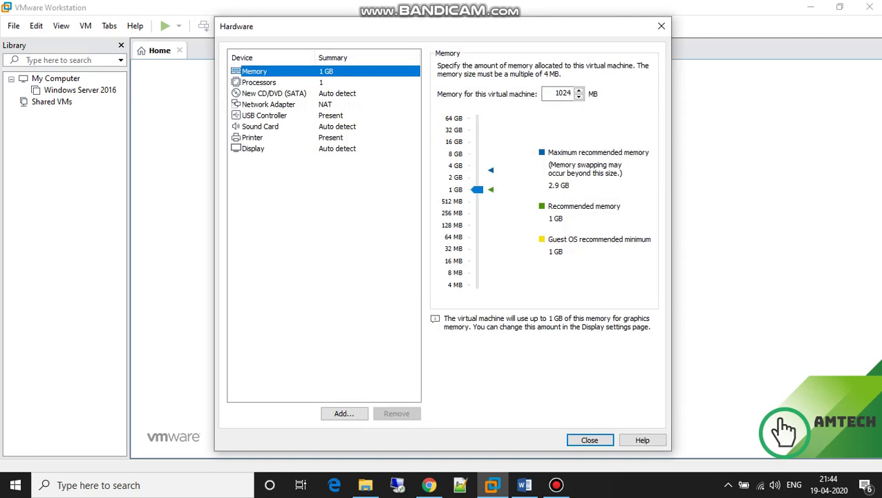
pyautogui.click(274, 93)
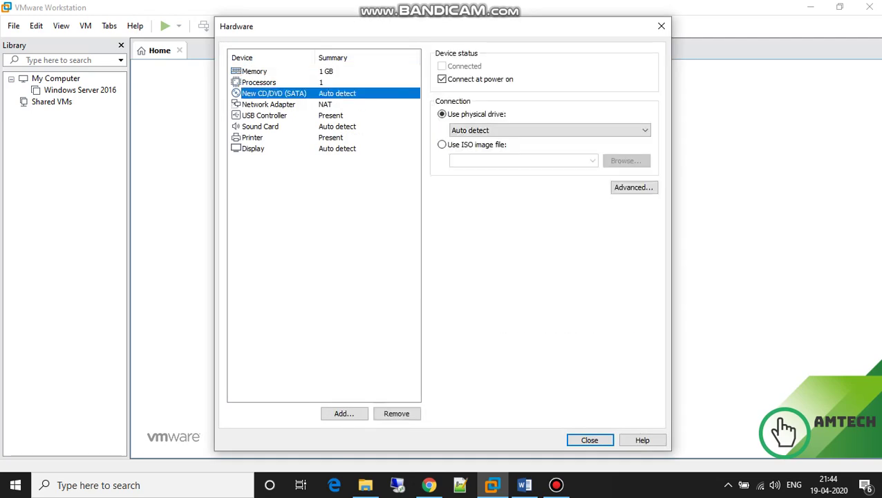
pyautogui.click(441, 144)
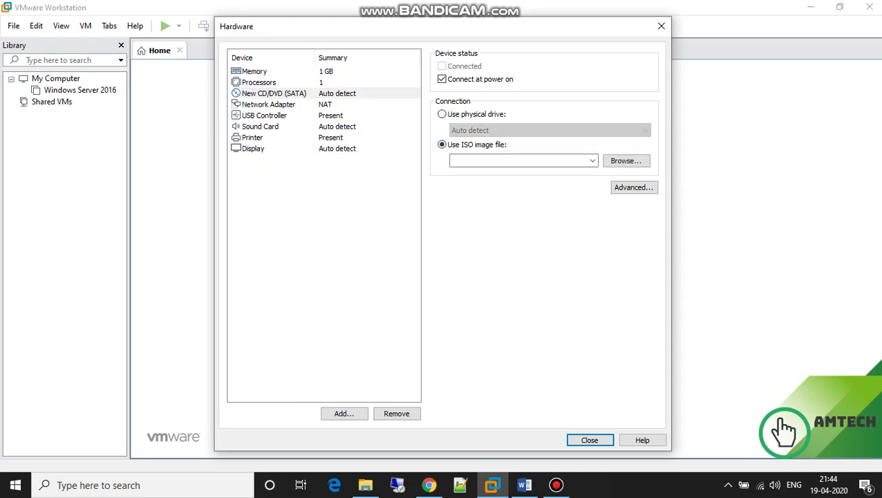
pyautogui.click(626, 160)
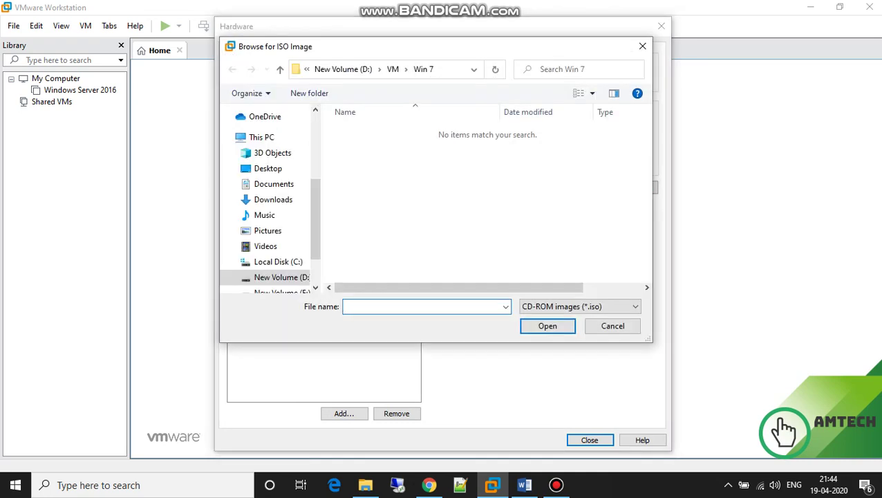
pyautogui.click(280, 277)
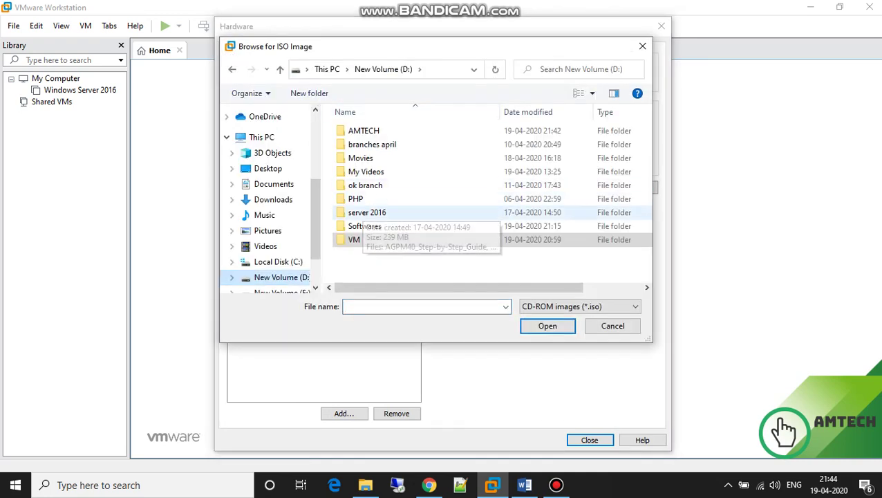
pyautogui.doubleClick(364, 226)
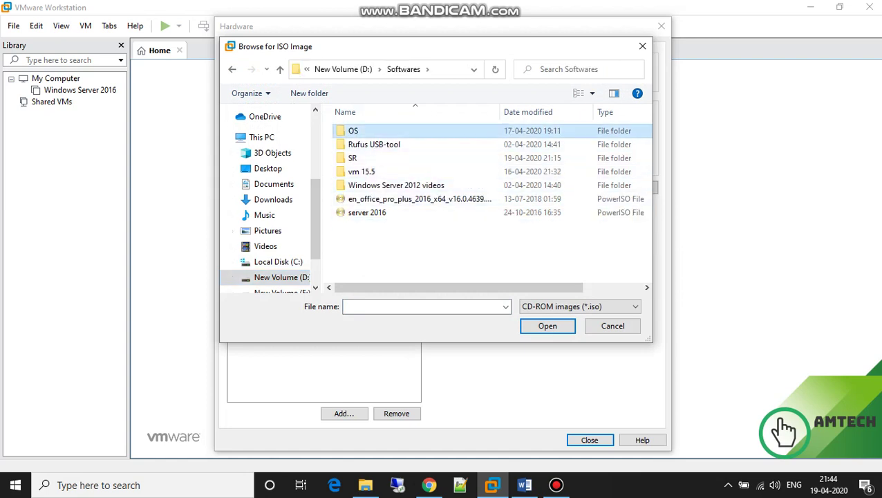
pyautogui.doubleClick(353, 130)
pyautogui.doubleClick(387, 171)
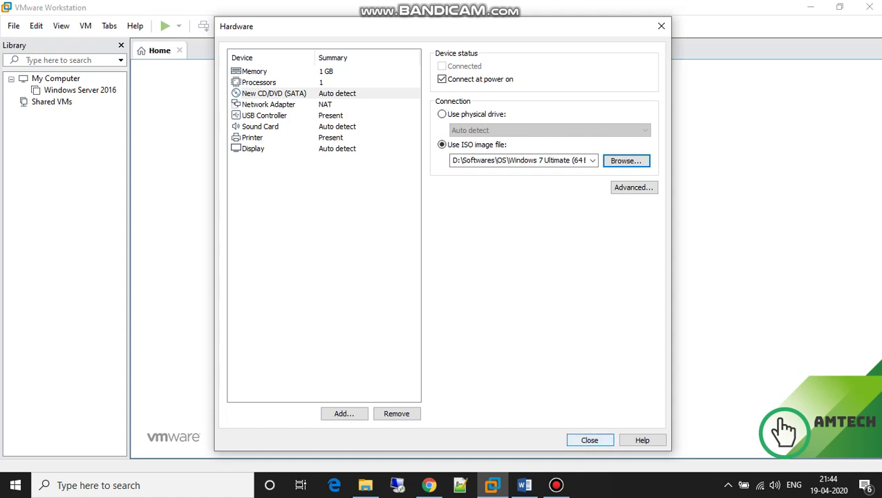
pyautogui.click(589, 440)
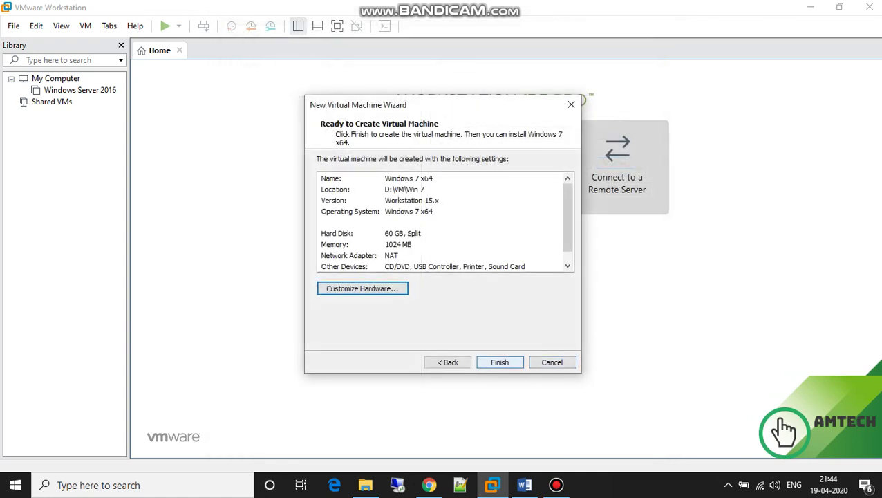
# Finish creating the Windows 7 x64 virtual machine and power it on in full screen.
pyautogui.click(499, 362)
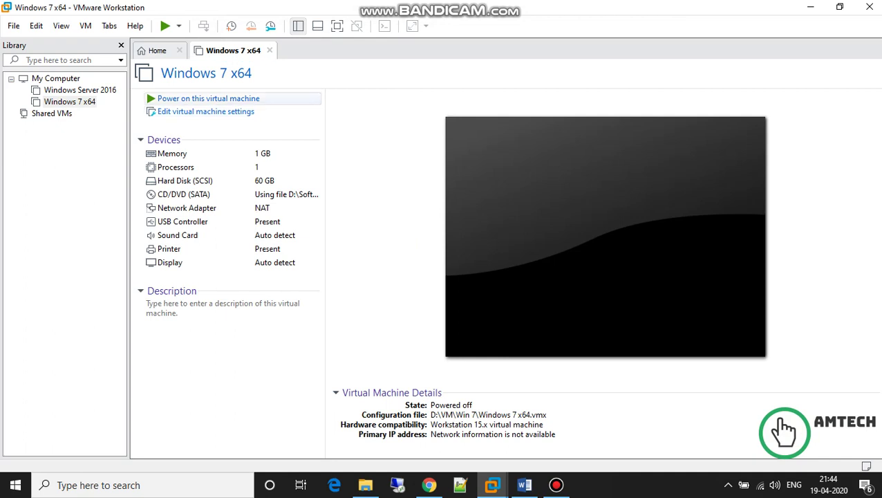
pyautogui.click(209, 98)
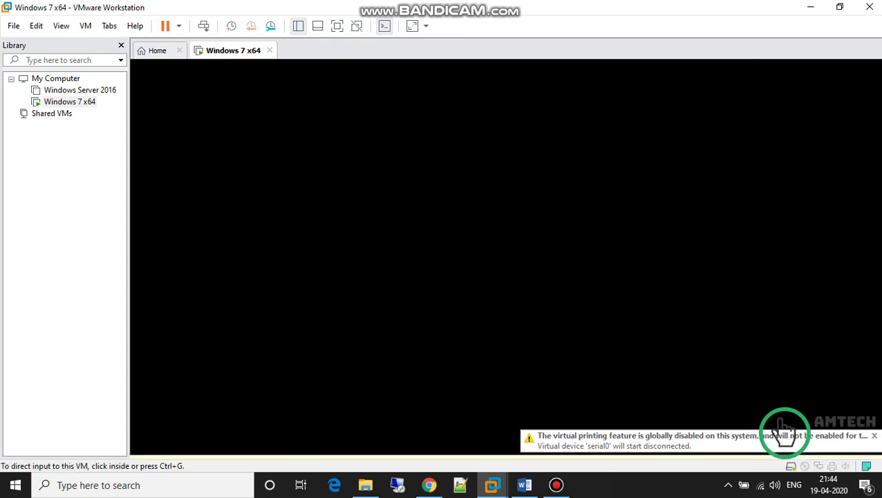
pyautogui.hotkey('ctrl', 'alt', 'Return')
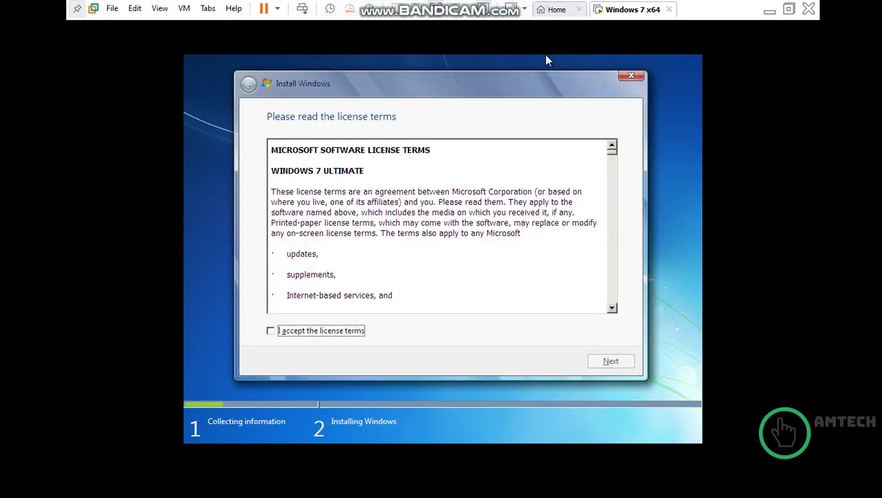
# Accept the Windows 7 Ultimate license terms and continue to the installation disk selection.
pyautogui.click(546, 61)
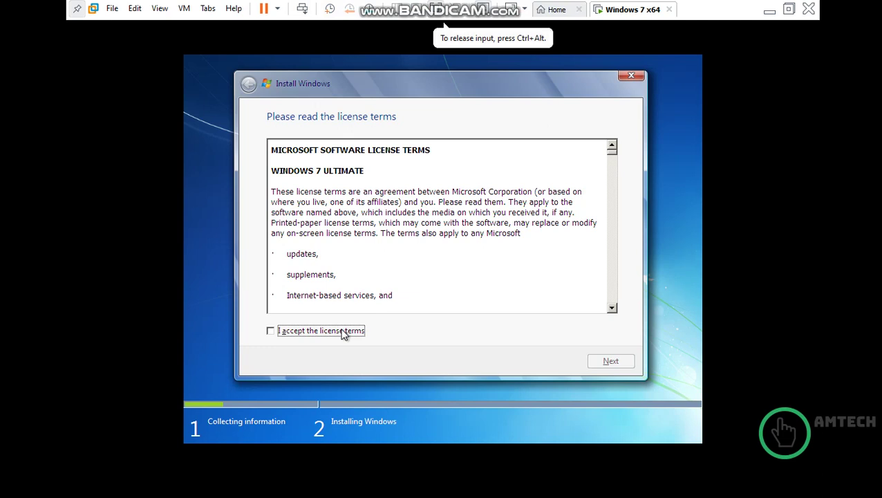
pyautogui.click(298, 334)
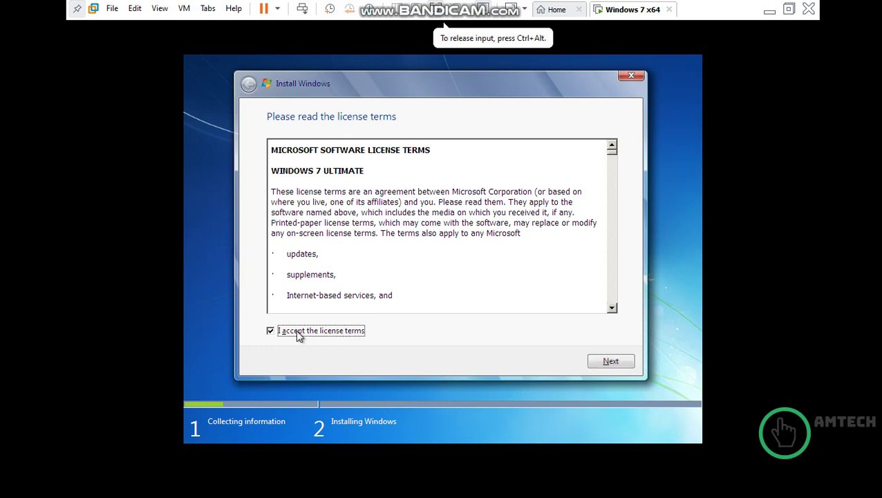
pyautogui.click(610, 364)
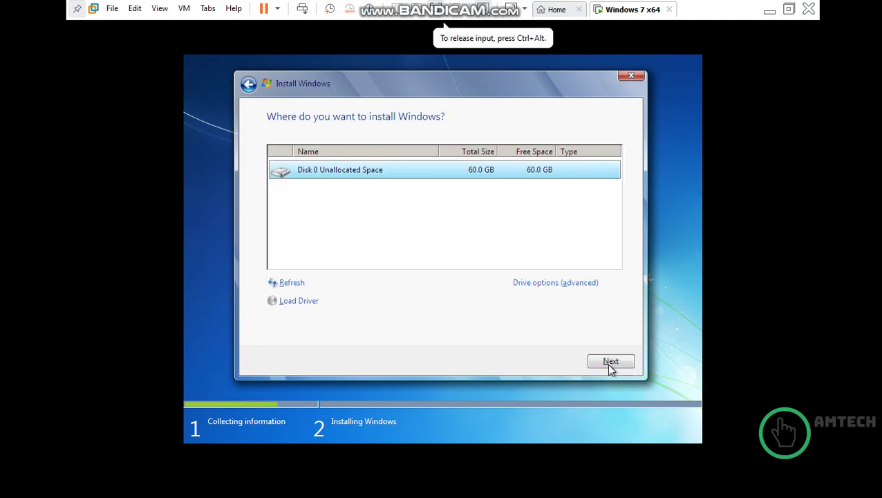
# Install Windows on Disk 0 Unallocated Space and restart the virtual machine immediately when setup requires it.
pyautogui.click(554, 283)
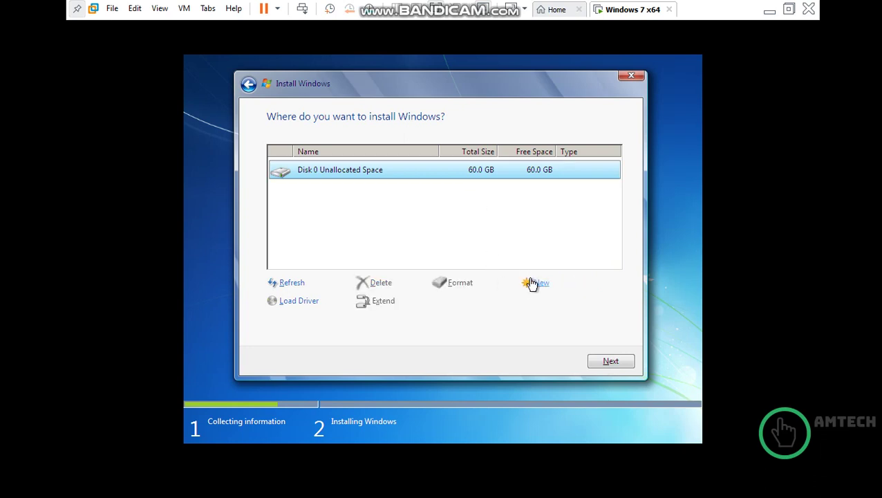
pyautogui.click(603, 361)
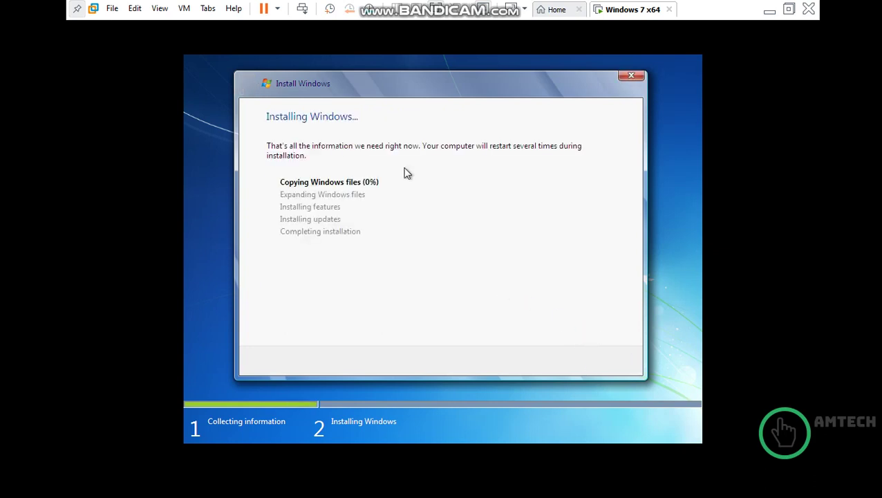
pyautogui.click(430, 126)
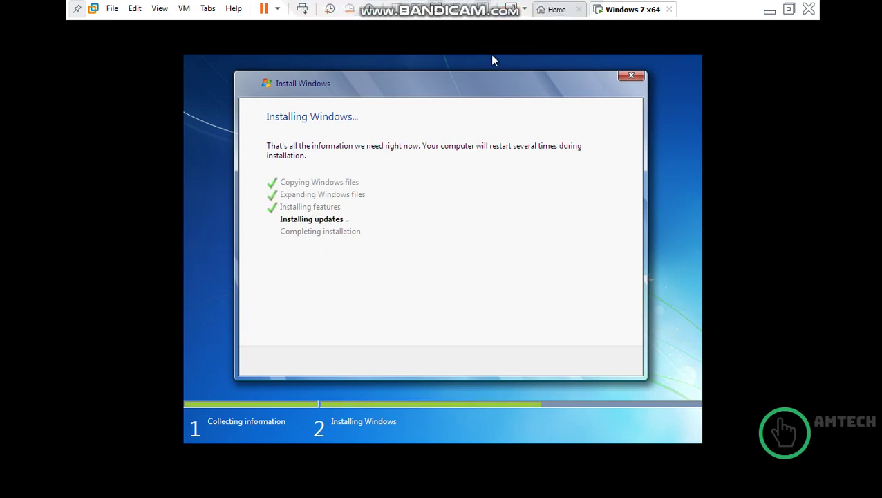
pyautogui.click(491, 55)
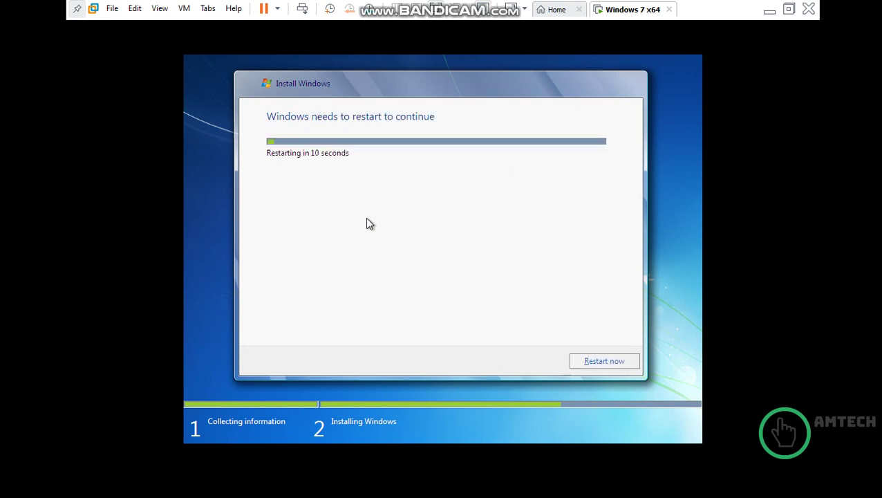
pyautogui.click(589, 359)
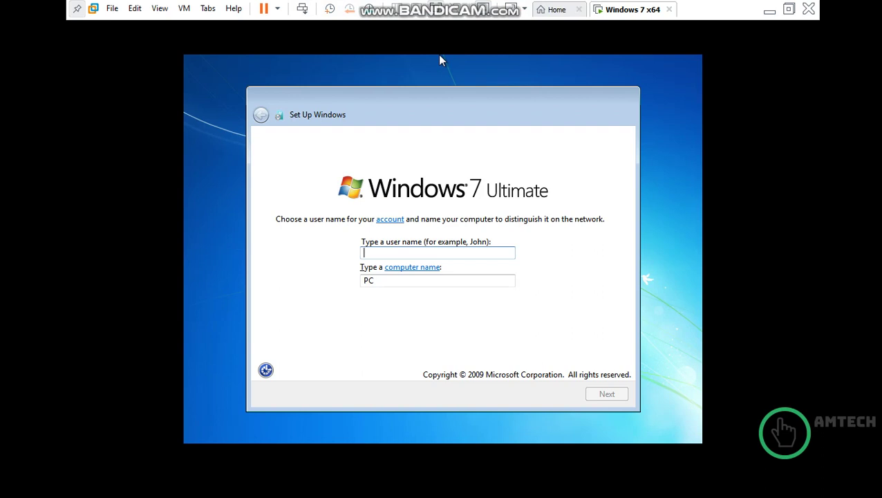
# Enter User1 as the Windows account's user name, with User1-PC as the computer name.
pyautogui.click(440, 61)
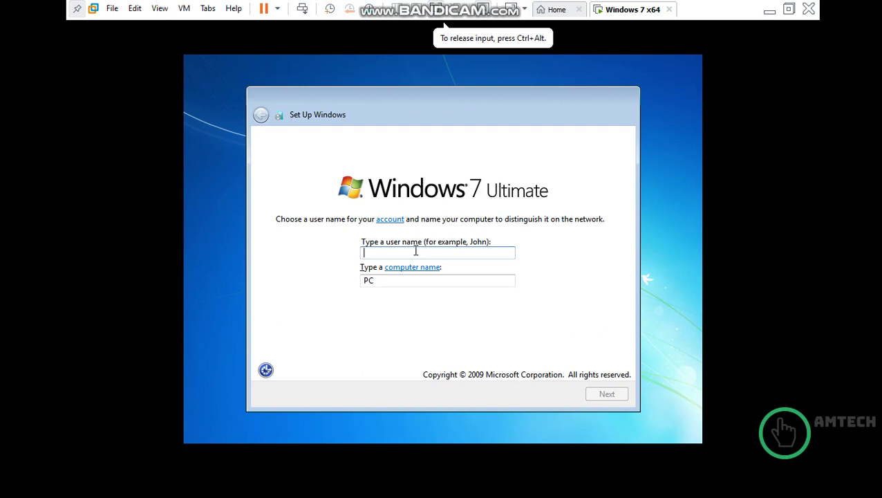
pyautogui.write('User')
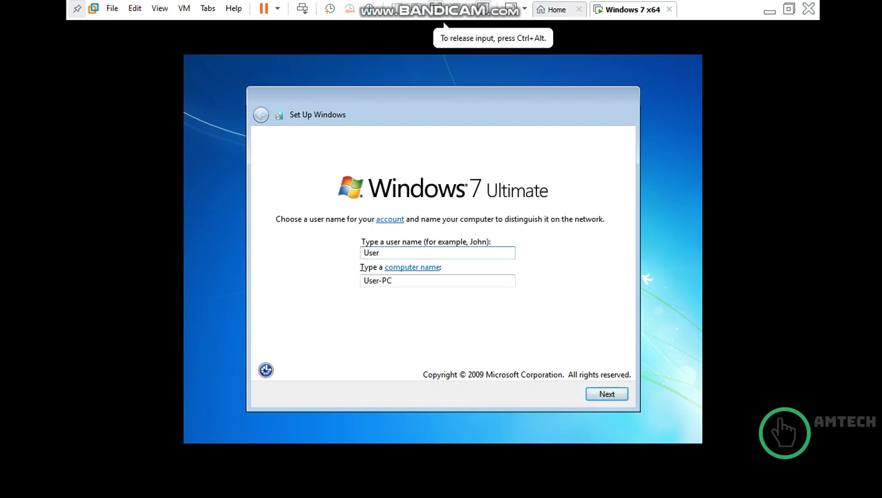
pyautogui.write('1')
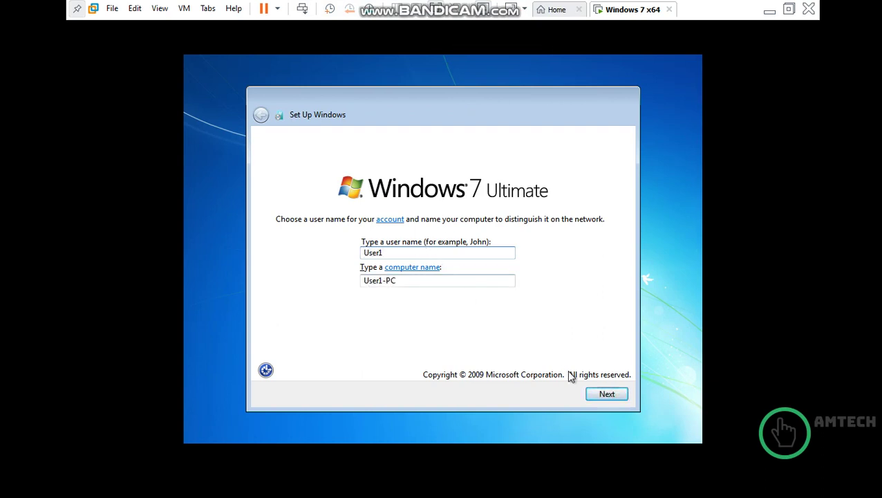
# Continue to the account password page, leave the password blank, and choose Use recommended settings for Windows protection and updates.
pyautogui.click(598, 398)
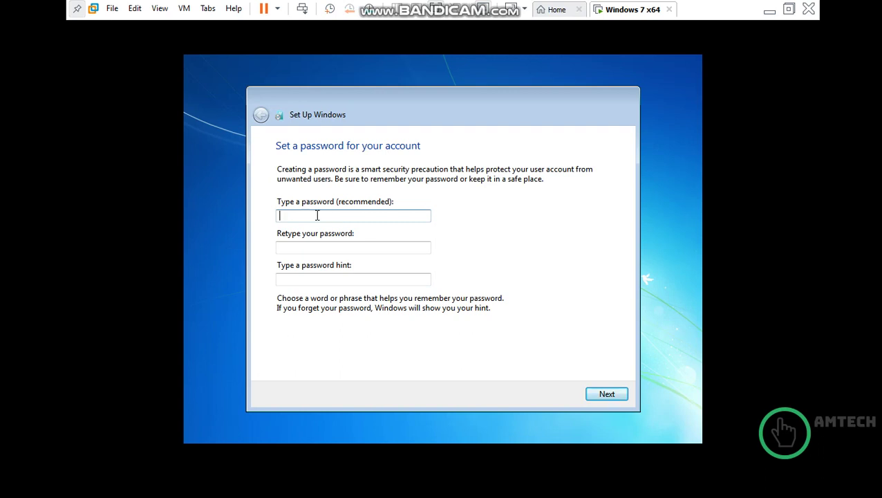
pyautogui.click(608, 398)
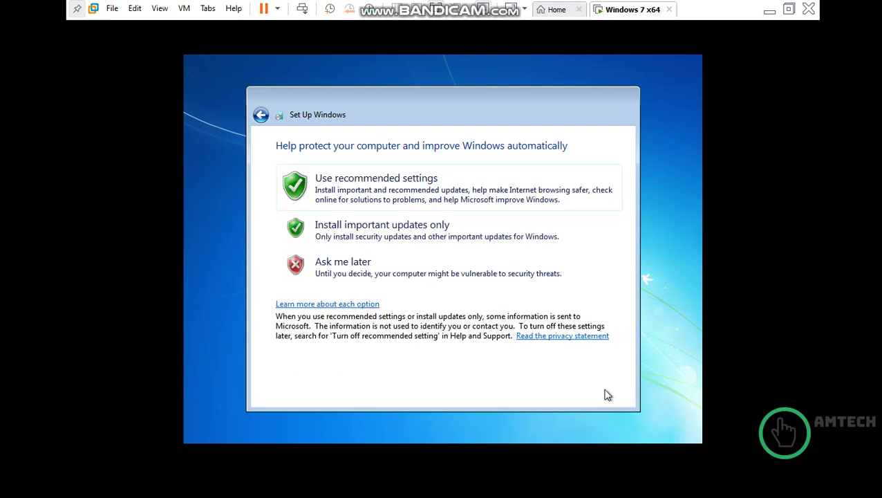
pyautogui.click(448, 193)
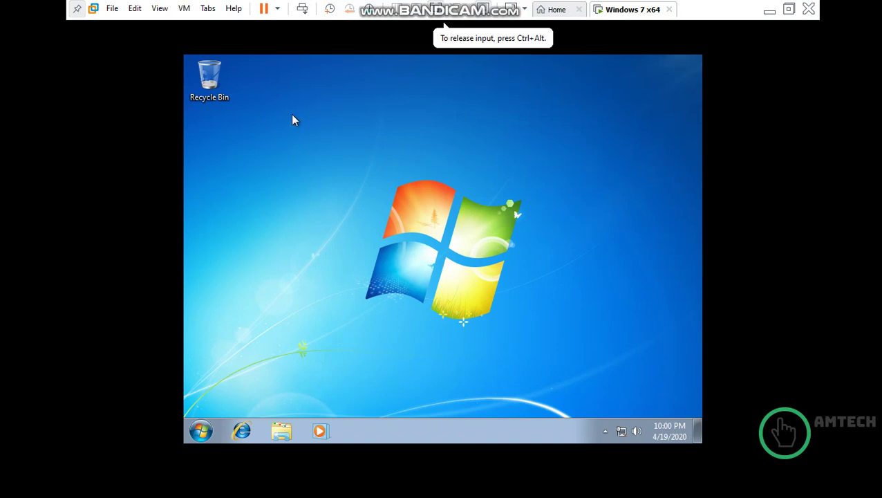
# Show the Computer, Control Panel, User's Files and Network icons on the desktop, close Personalization, and refresh the desktop.
pyautogui.rightClick(381, 145)
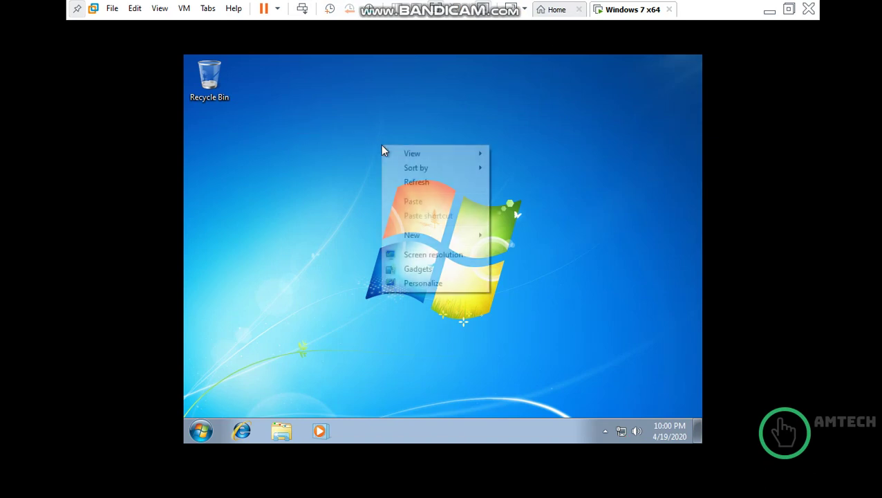
pyautogui.click(394, 284)
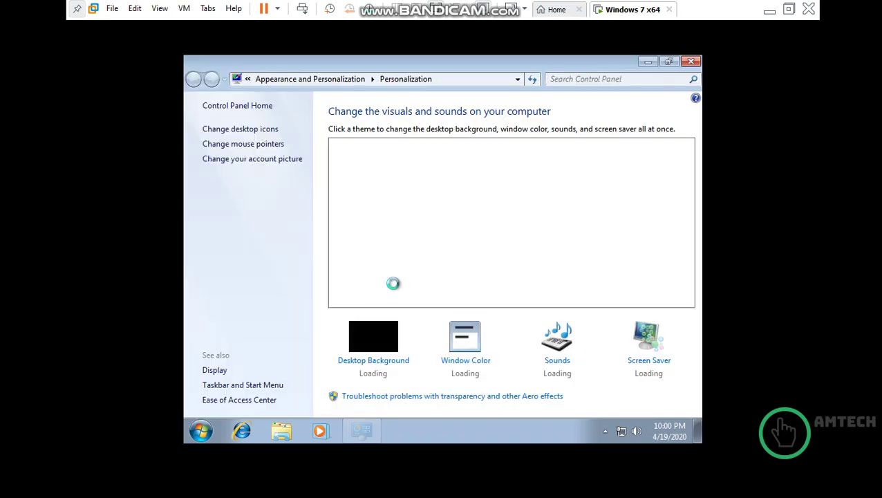
pyautogui.click(254, 130)
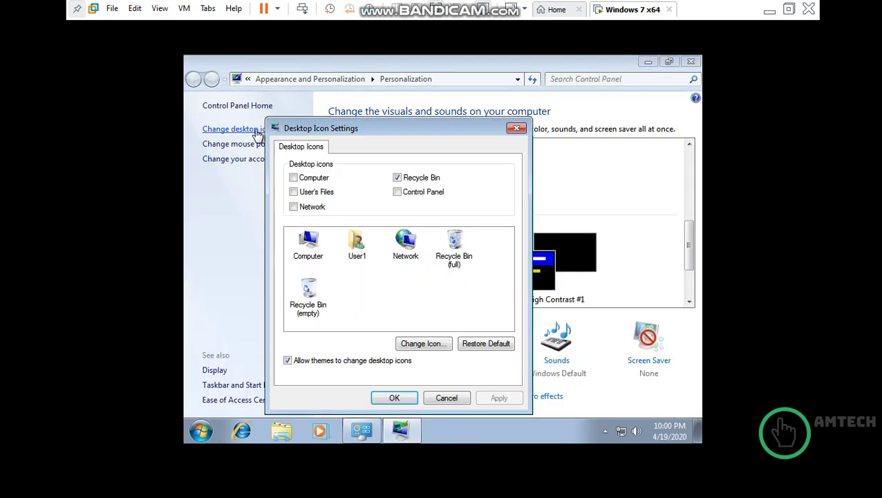
pyautogui.click(295, 179)
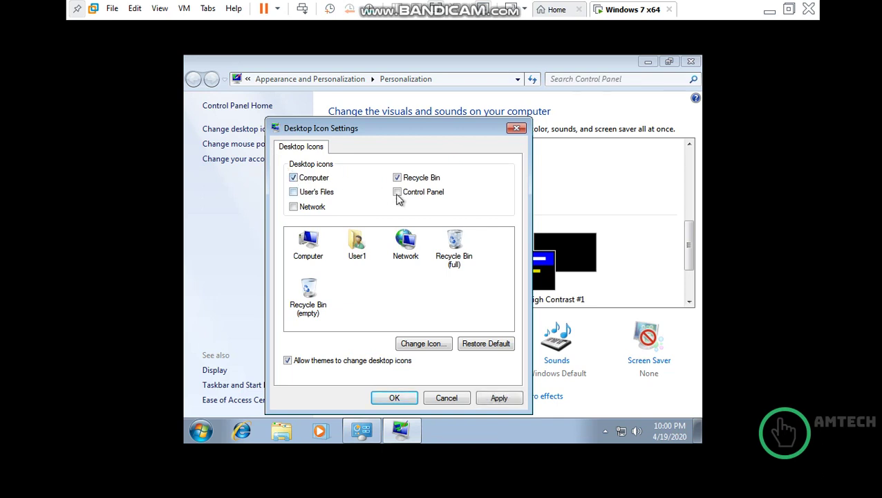
pyautogui.click(397, 193)
pyautogui.click(309, 196)
pyautogui.click(313, 209)
pyautogui.click(499, 398)
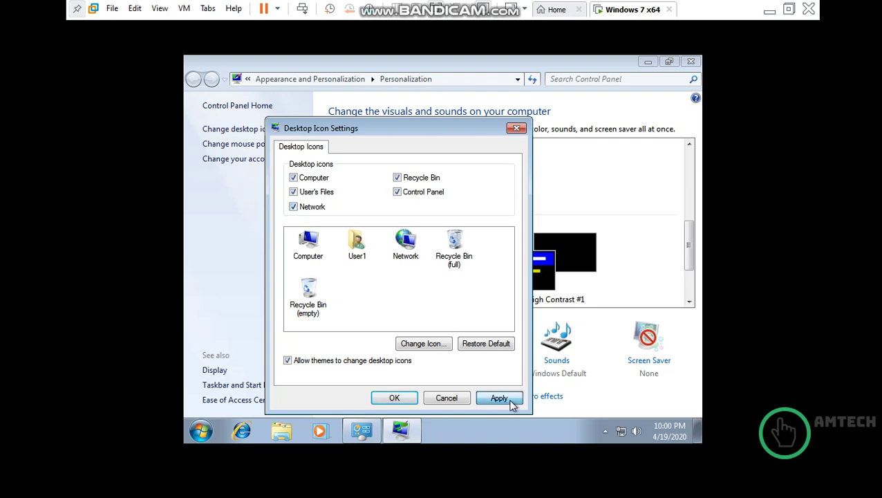
pyautogui.click(396, 398)
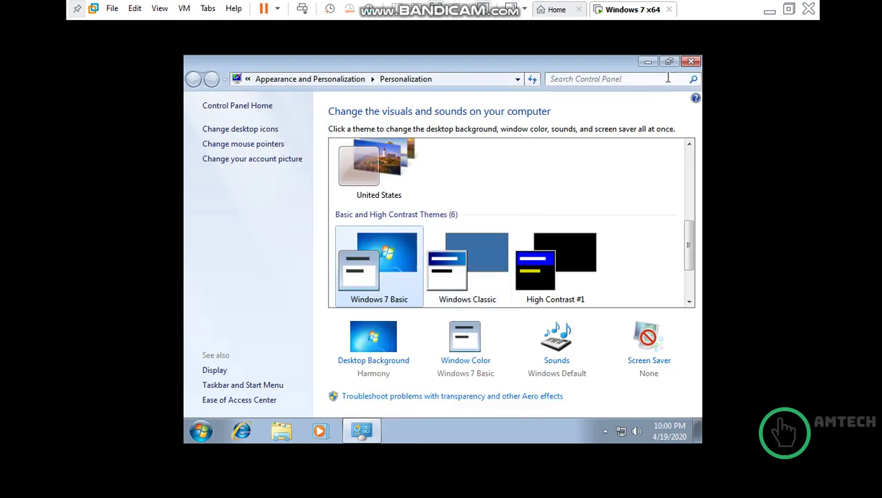
pyautogui.click(689, 63)
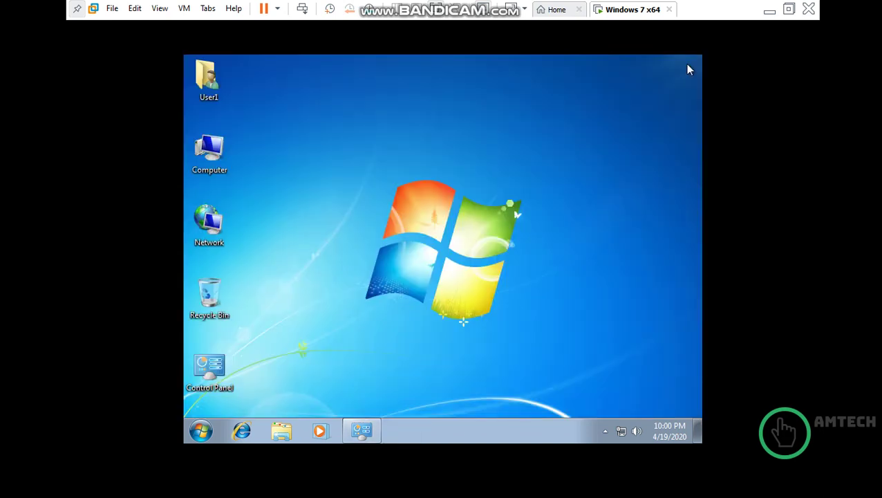
pyautogui.rightClick(385, 145)
pyautogui.click(415, 181)
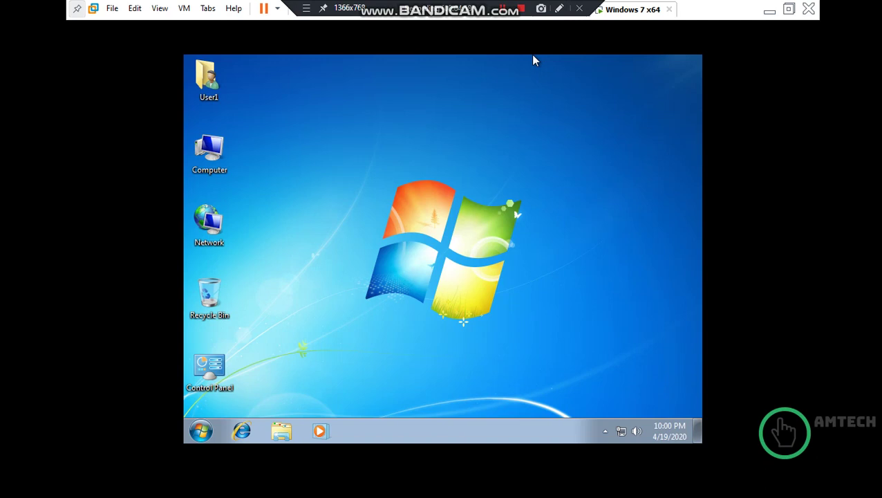
# Open Notepad in the virtual machine and write "Thank you all for watching my first video." as the first line.
pyautogui.click(201, 431)
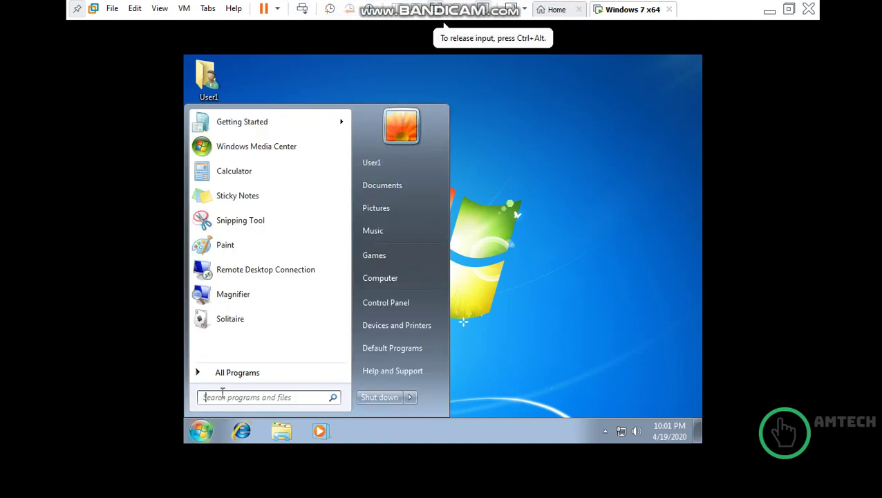
pyautogui.write('note')
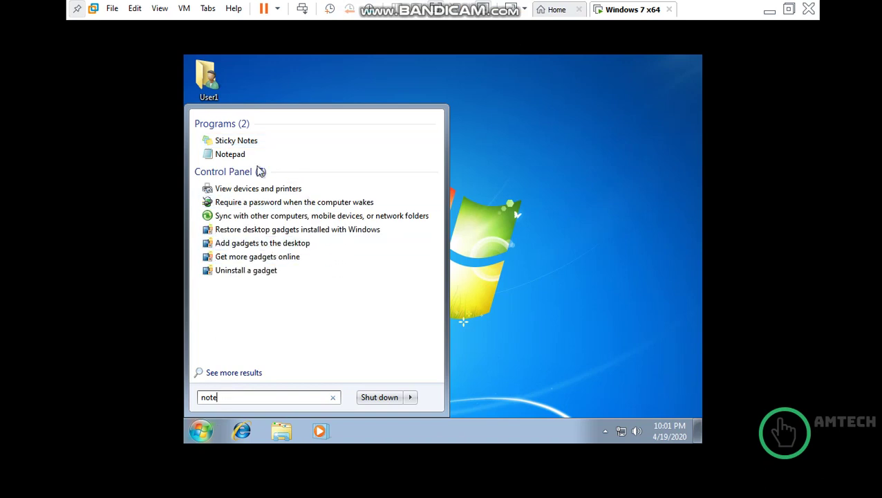
pyautogui.click(247, 153)
pyautogui.write('Th')
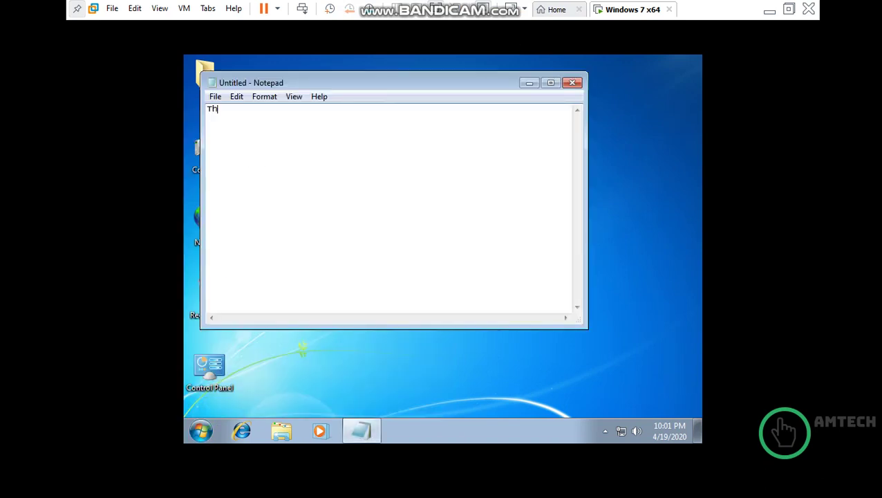
pyautogui.write('ank you all for wat')
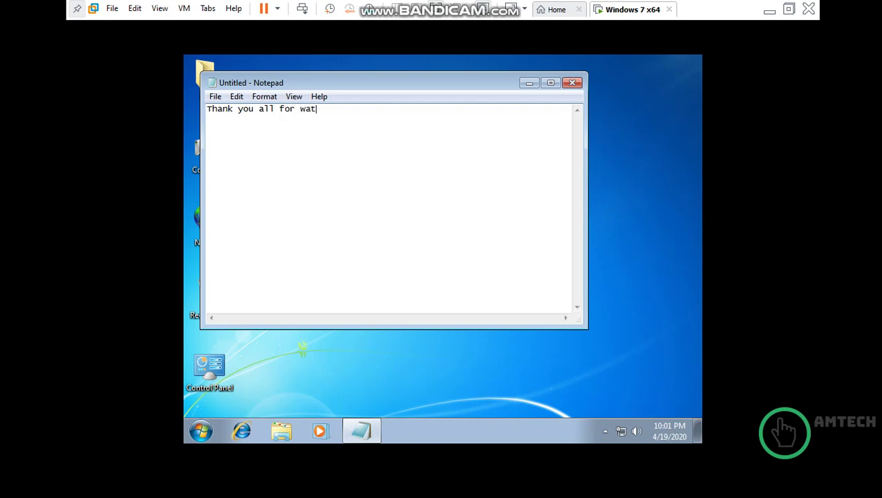
pyautogui.write('ching my first vi')
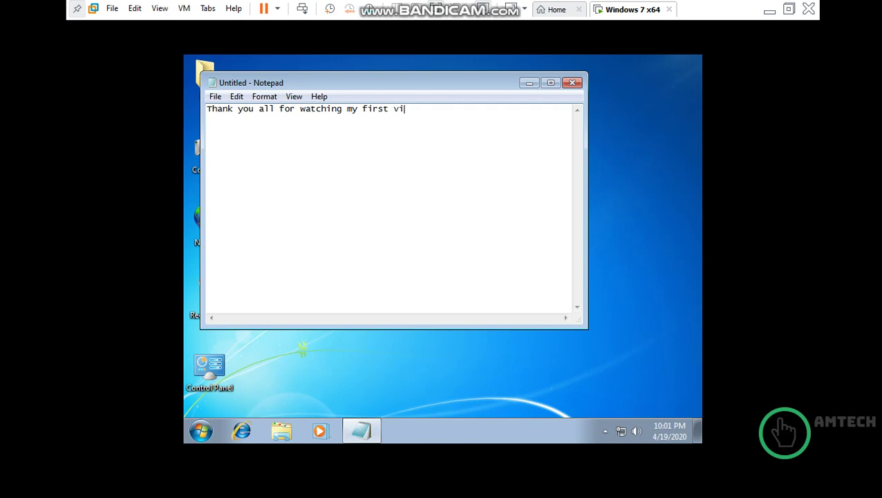
pyautogui.write('deo.  ')
# Add the lines "Thank you all once again." and "I am expecting a valuable comments from you all.", separated by blank lines.
pyautogui.write('Thank y')
pyautogui.write('ou all onc')
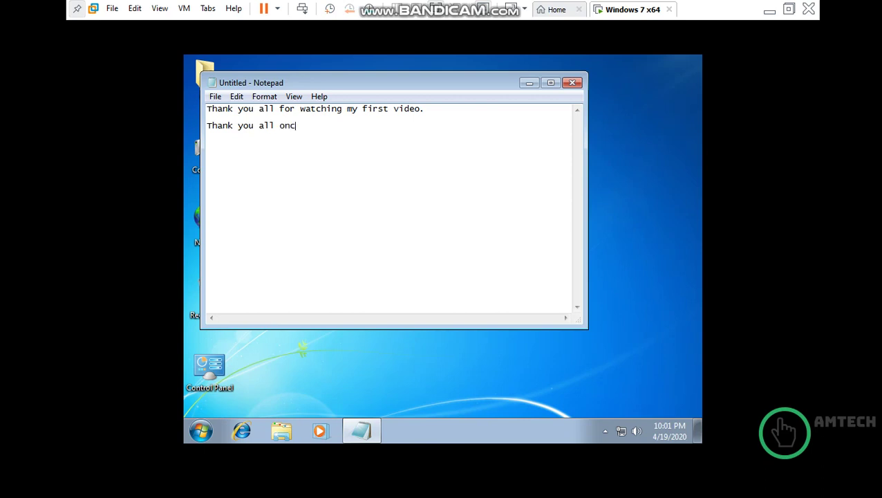
pyautogui.write('e again.  ')
pyautogui.write('I am ')
pyautogui.write('expecting ')
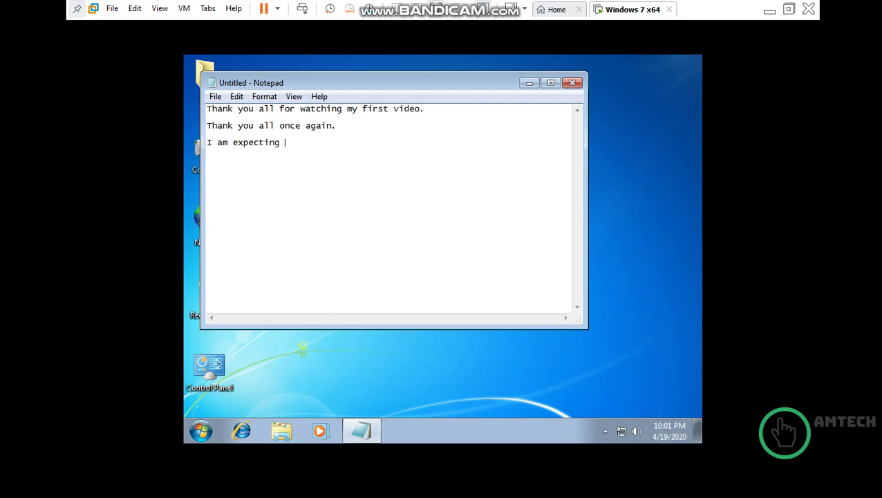
pyautogui.write('a valuable comment')
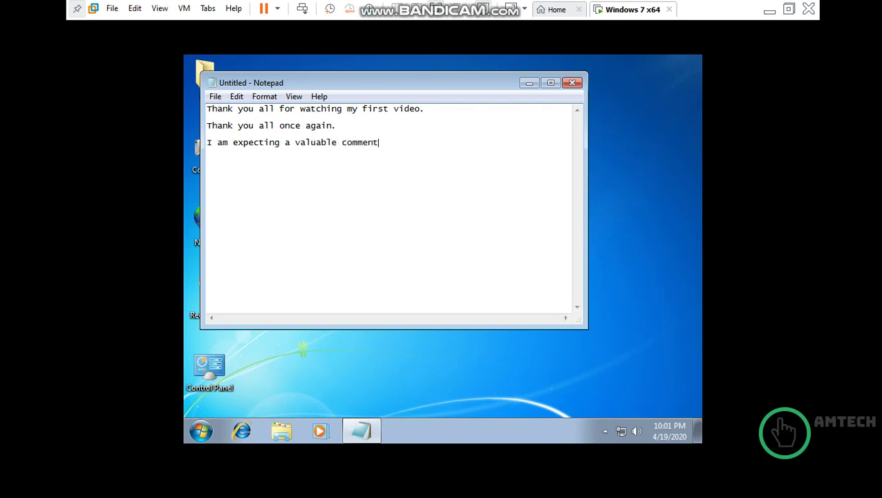
pyautogui.write('s fro y')
pyautogui.write('ou al')
pyautogui.write('m')
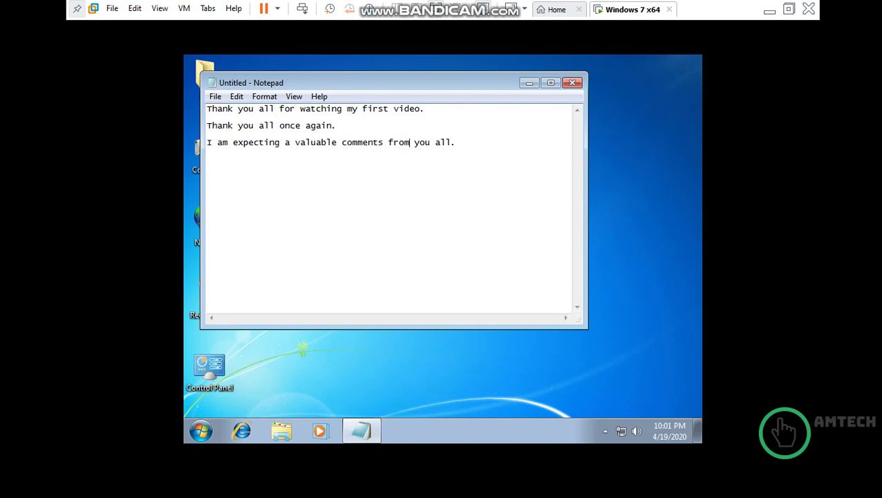